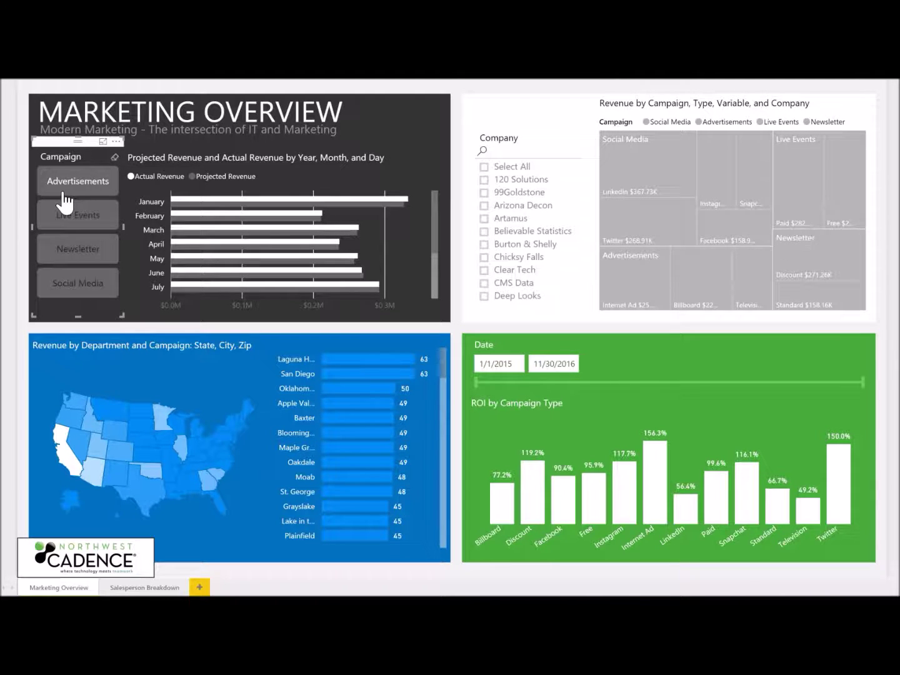
- Filter the Marketing Overview to the Live Events campaign, then to Washington state
{"action": "left_click", "coordinate": [104, 221]}
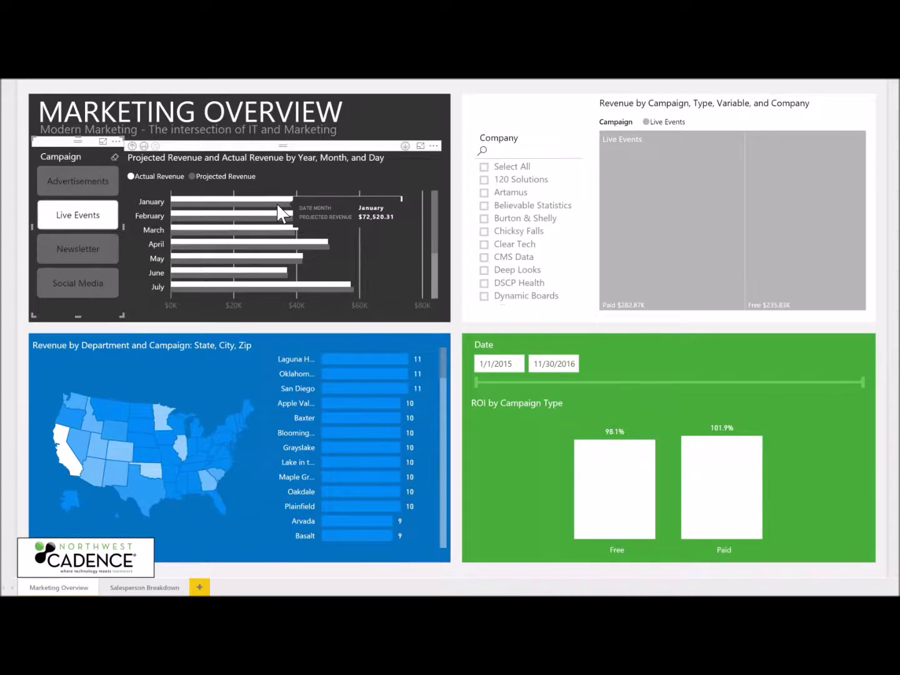
{"action": "mouse_move", "coordinate": [212, 262]}
{"action": "mouse_move", "coordinate": [296, 233]}
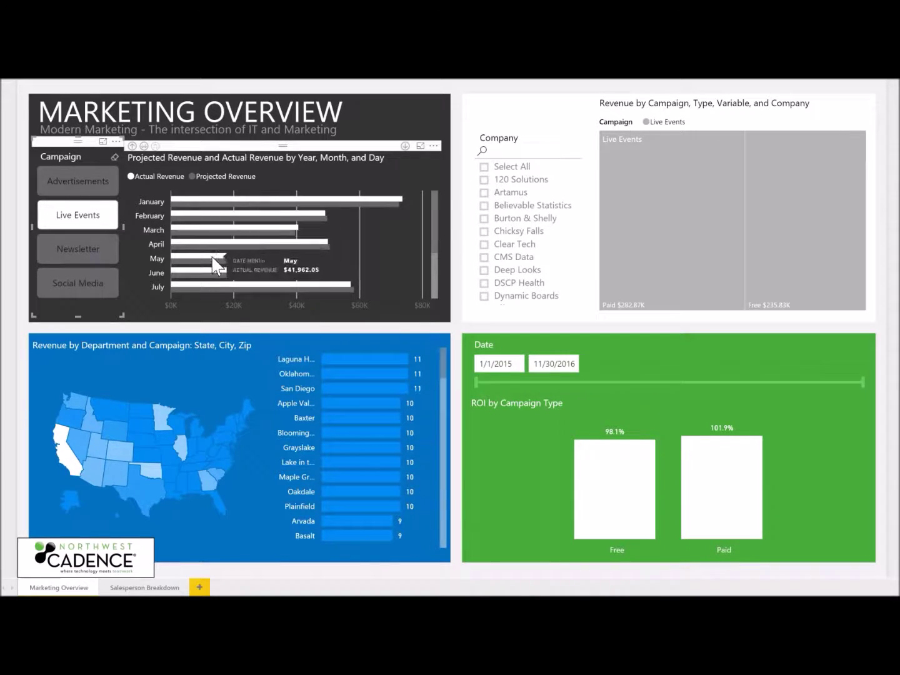
{"action": "left_click", "coordinate": [76, 401]}
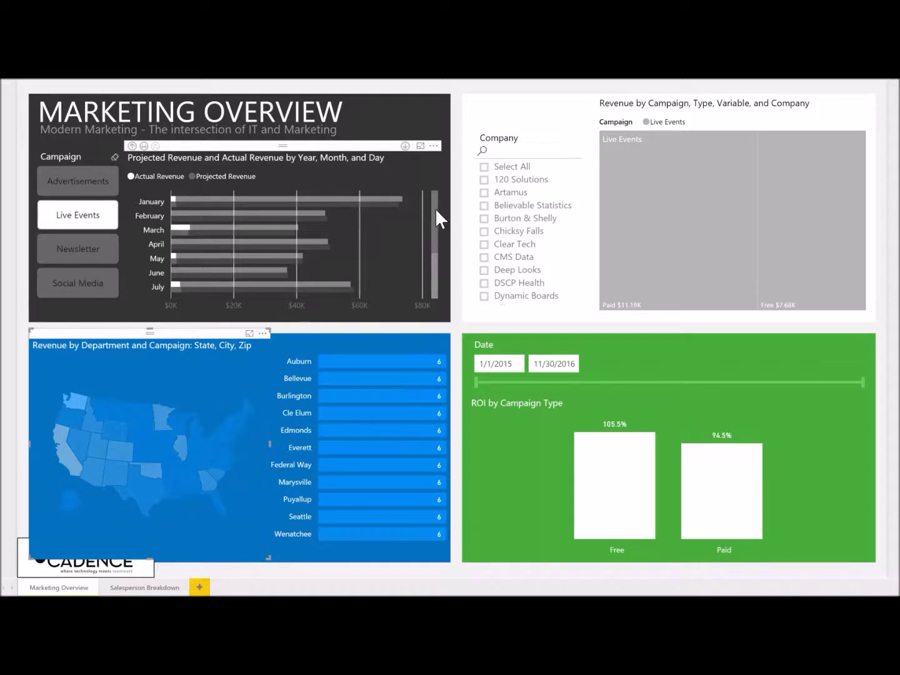
- Scroll the bar chart down and back up to review the Washington Live Events figures
{"action": "left_click_drag", "start_coordinate": [437, 211], "coordinate": [441, 261]}
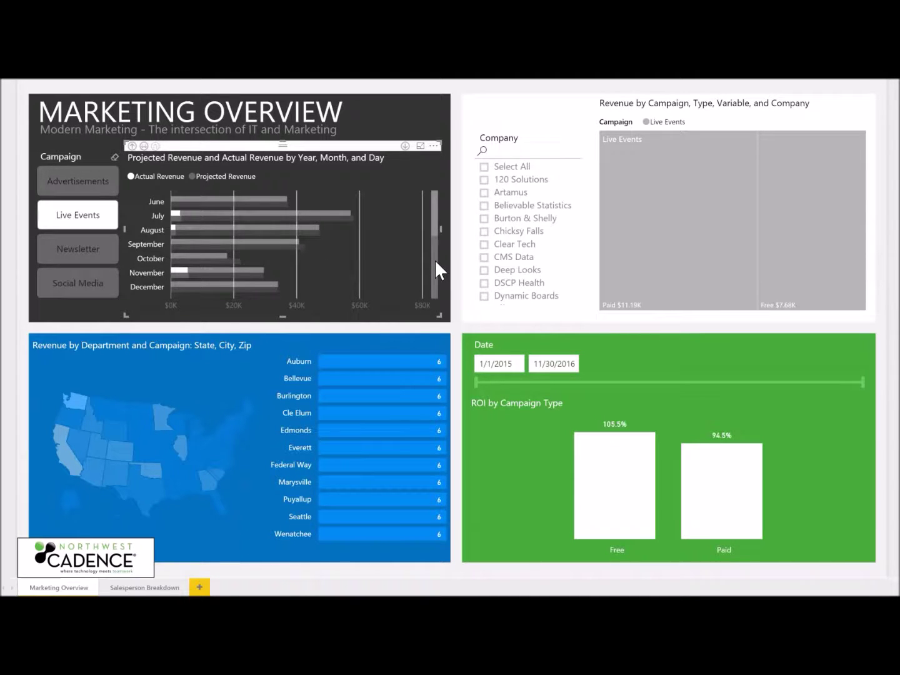
{"action": "left_click_drag", "start_coordinate": [435, 260], "coordinate": [433, 216]}
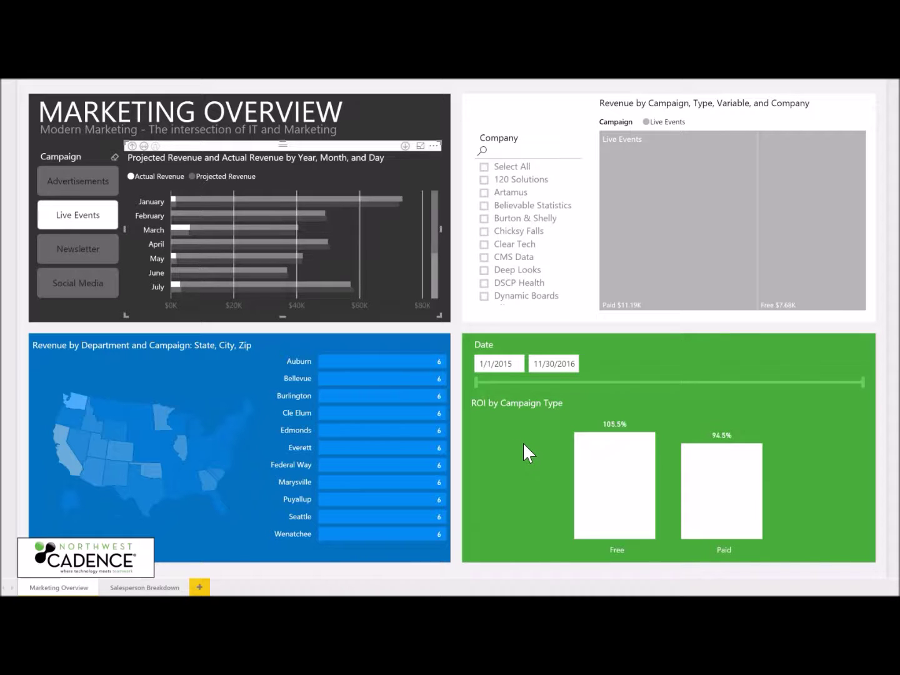
{"action": "left_click", "coordinate": [150, 589]}
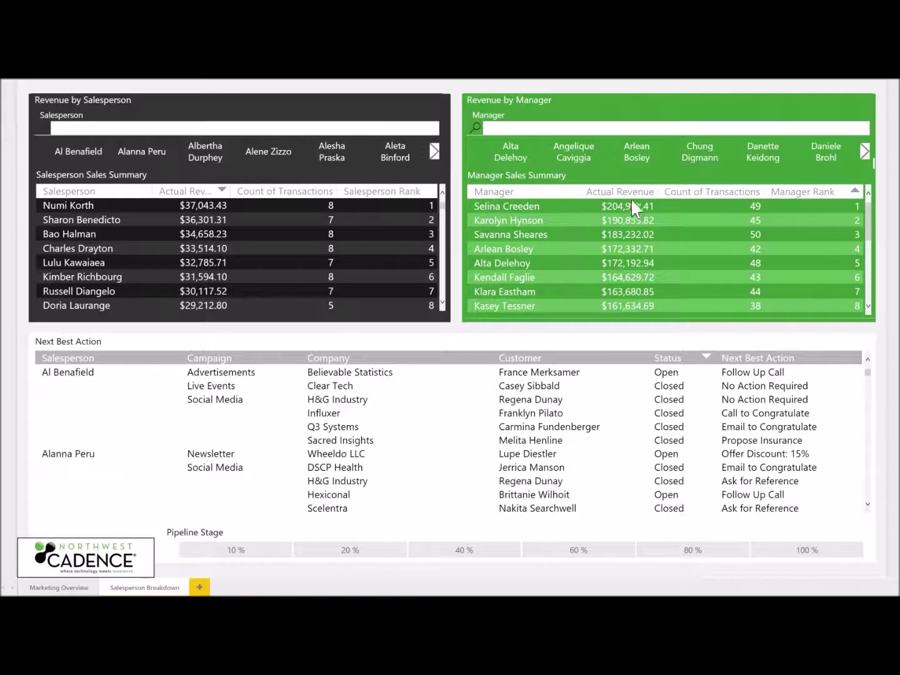
{"action": "left_click", "coordinate": [865, 152]}
{"action": "left_click", "coordinate": [865, 152]}
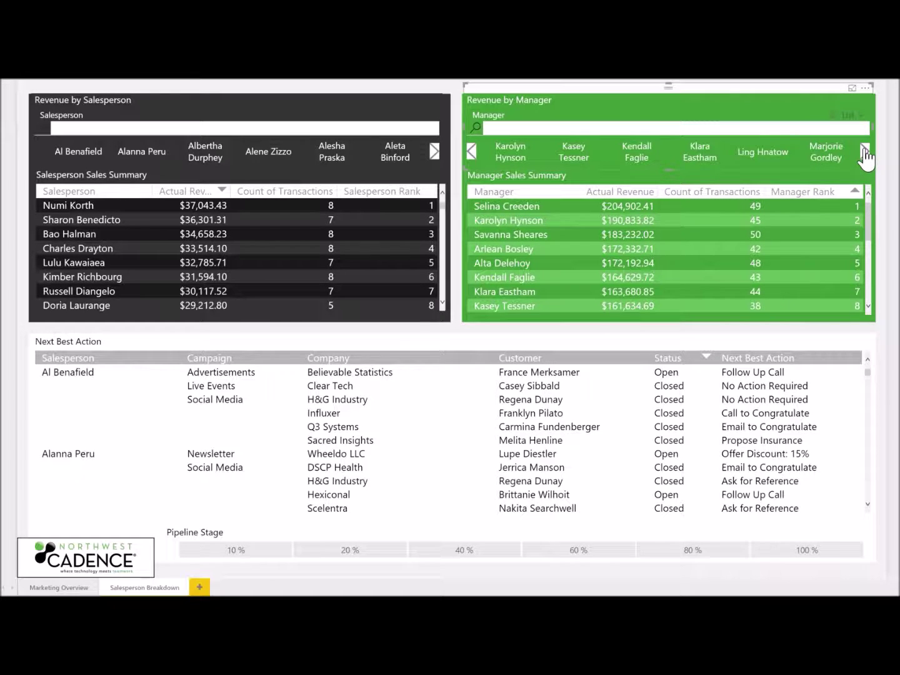
{"action": "left_click", "coordinate": [865, 152]}
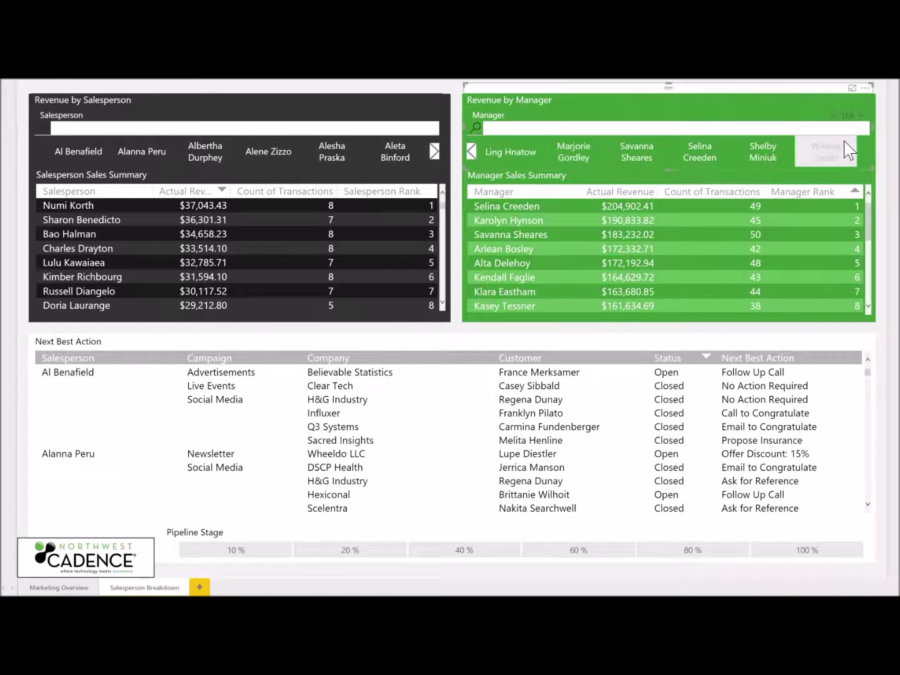
{"action": "left_click", "coordinate": [694, 148]}
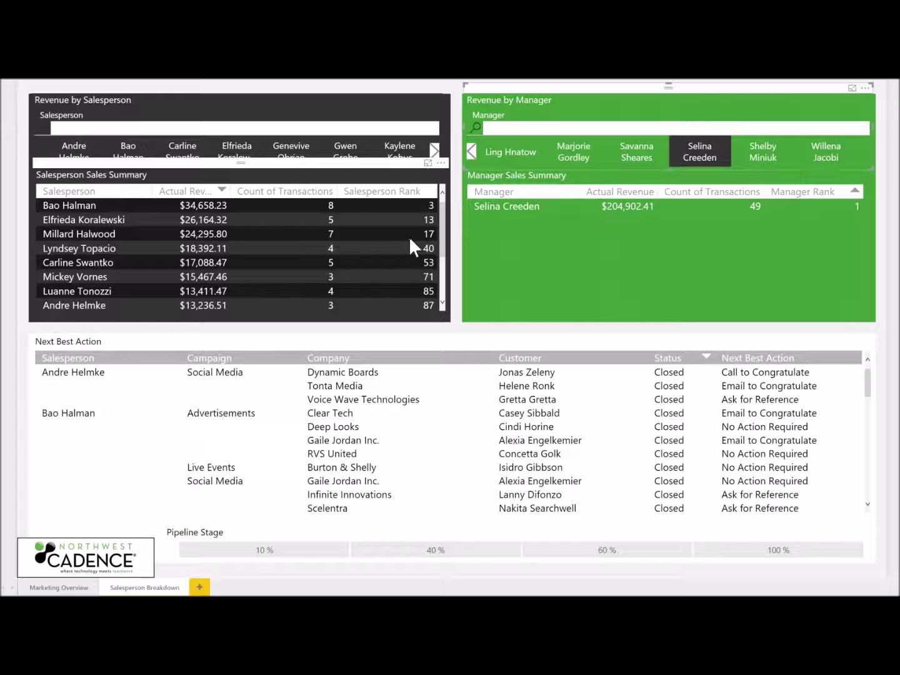
{"action": "left_click", "coordinate": [699, 157]}
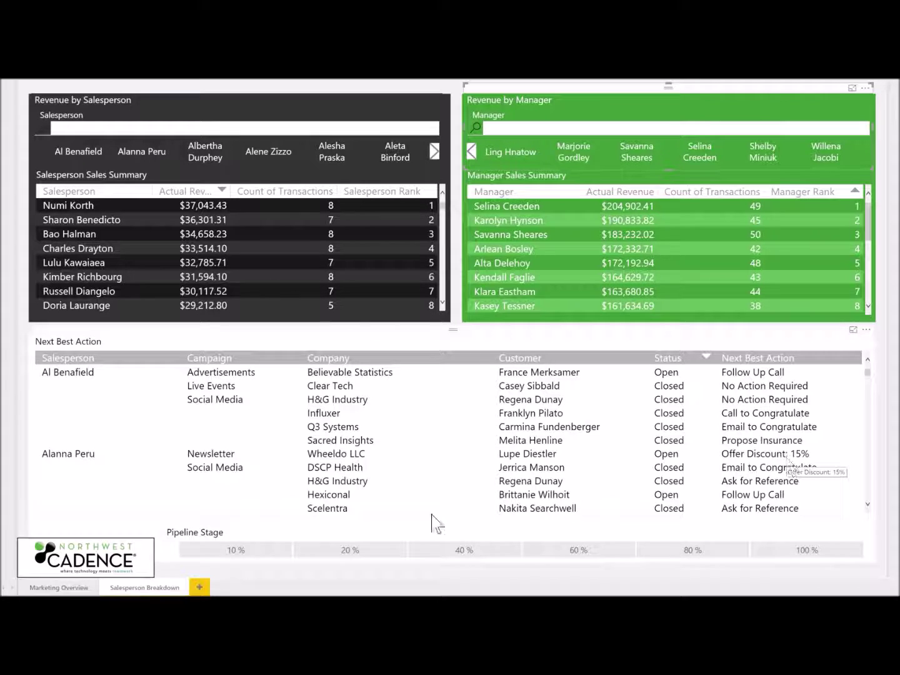
{"action": "left_click", "coordinate": [238, 552]}
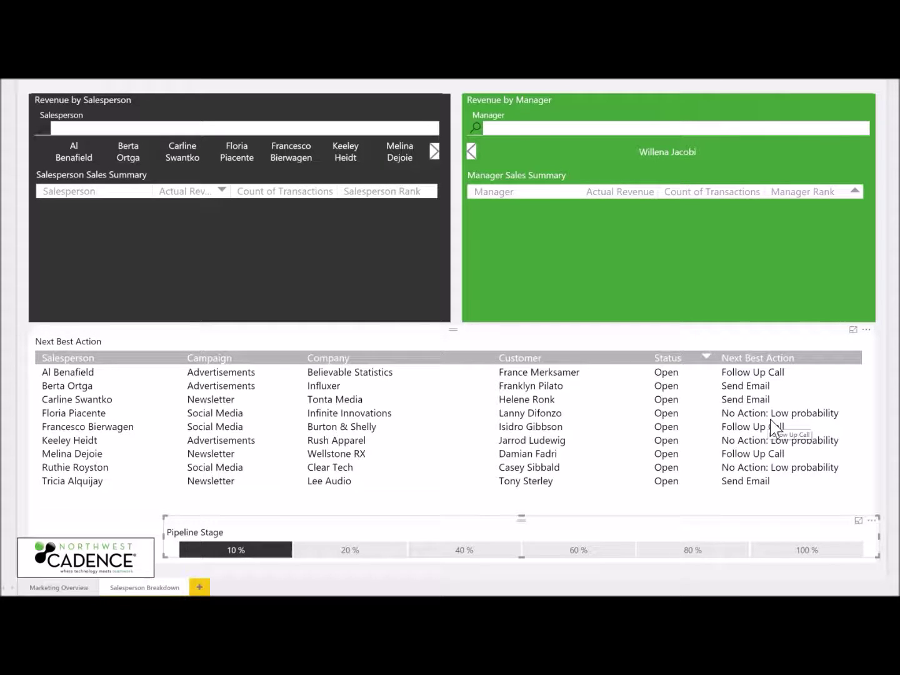
{"action": "left_click", "coordinate": [381, 552]}
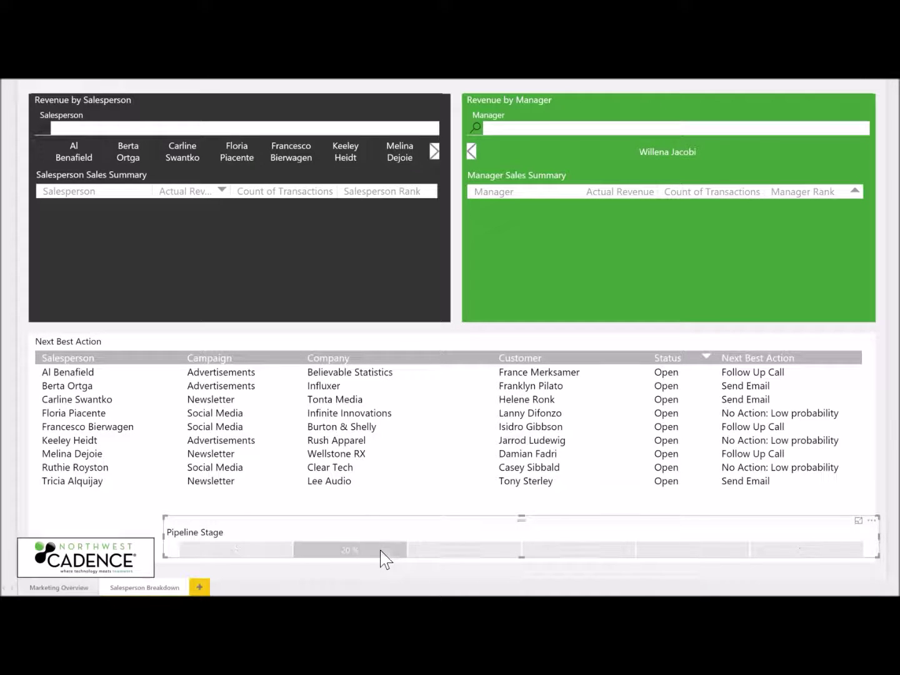
{"action": "left_click", "coordinate": [445, 550]}
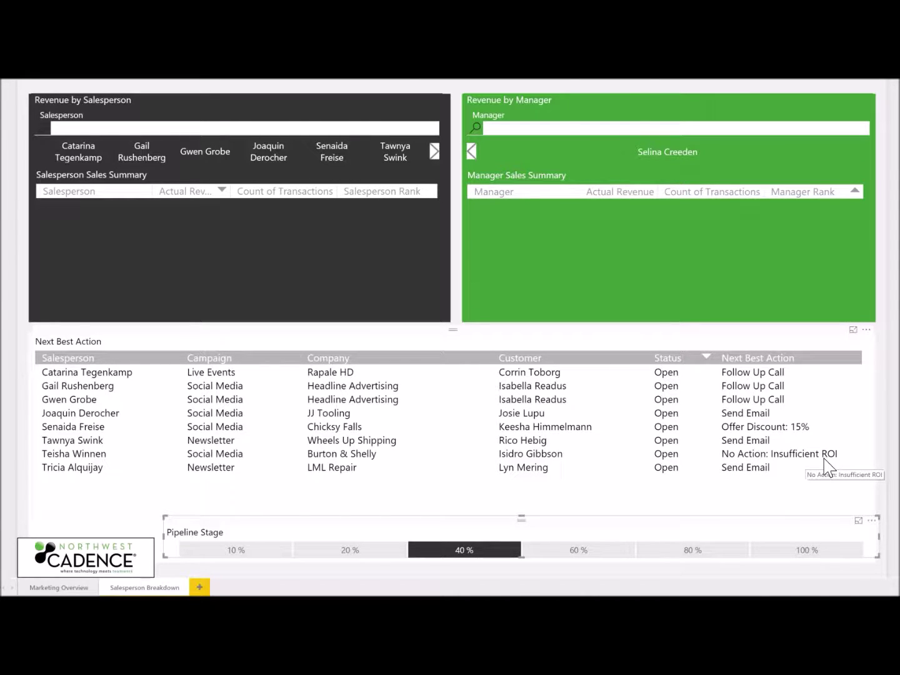
{"action": "left_click", "coordinate": [602, 550]}
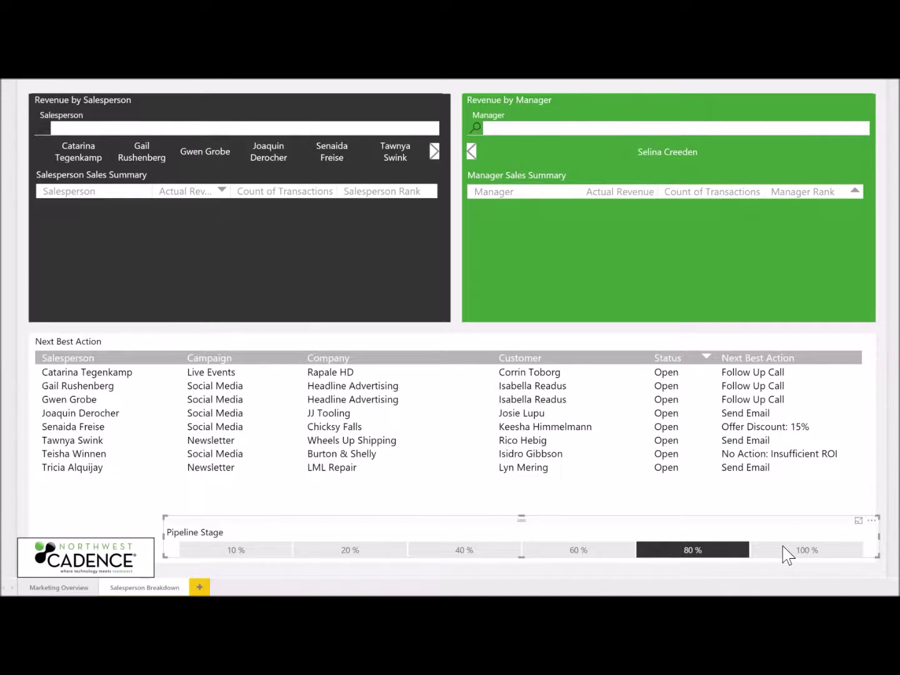
{"action": "left_click", "coordinate": [784, 552]}
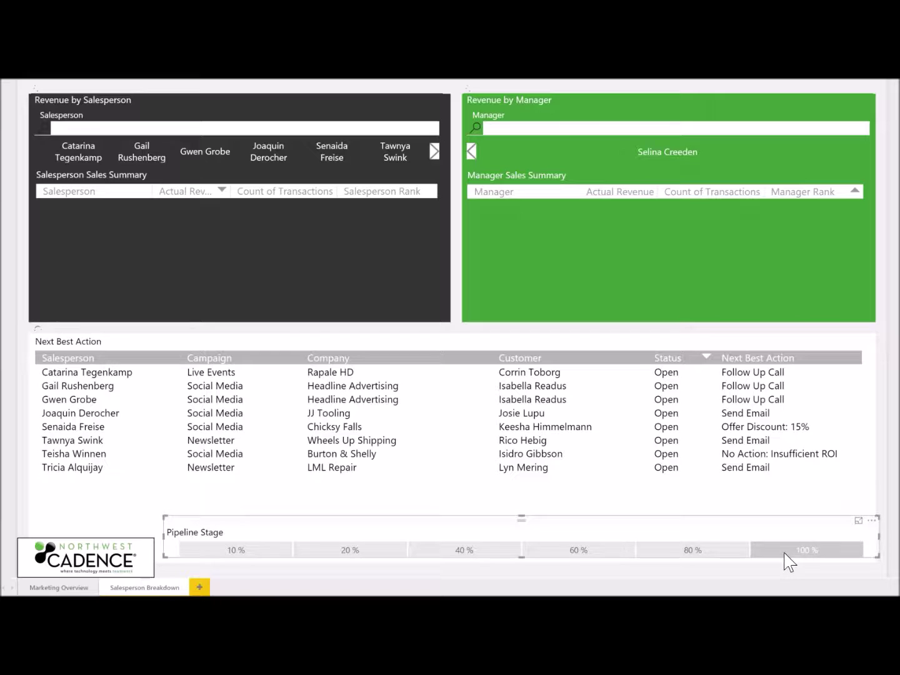
{"action": "left_click", "coordinate": [785, 554]}
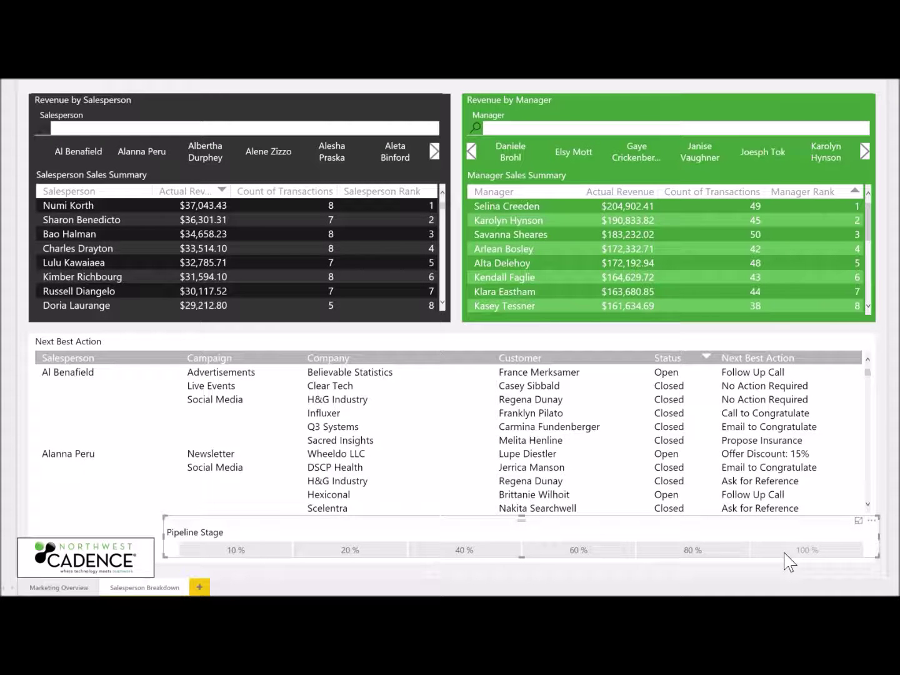